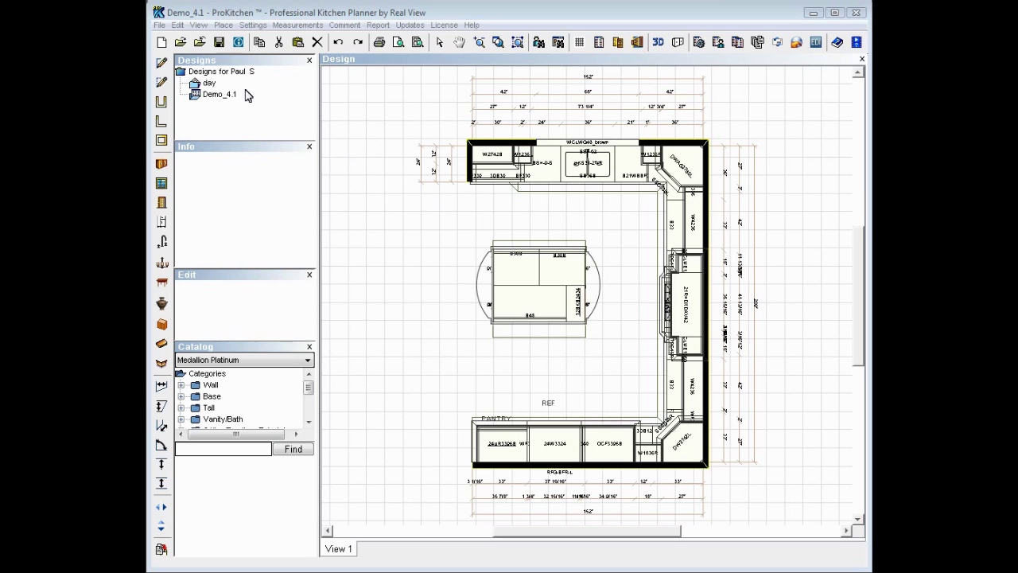
Start a GoogleSketchUp .3ds export and browse to the ProKitchen\Google Sketchup folder.
click(161, 26)
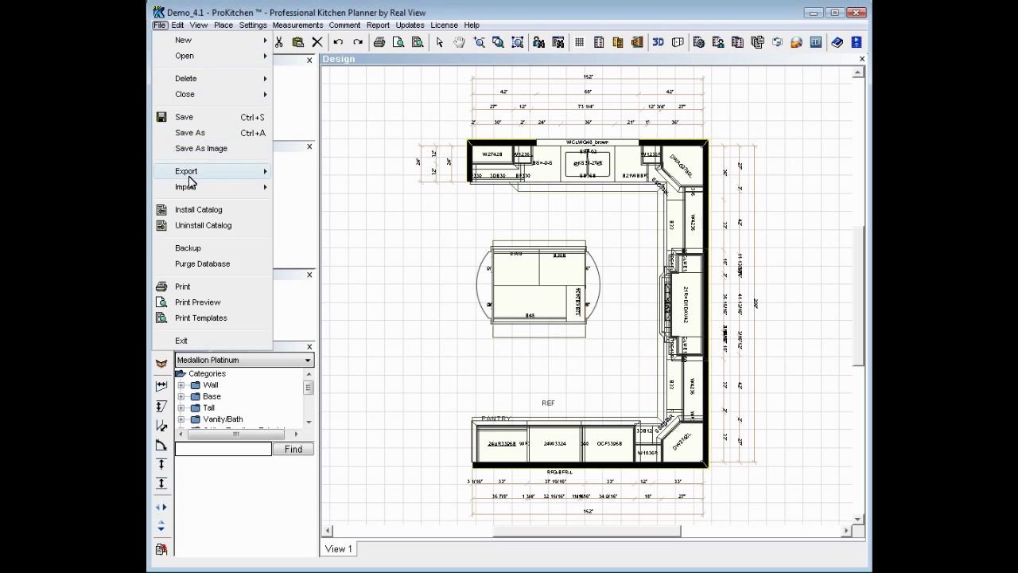
mouse_move(189, 176)
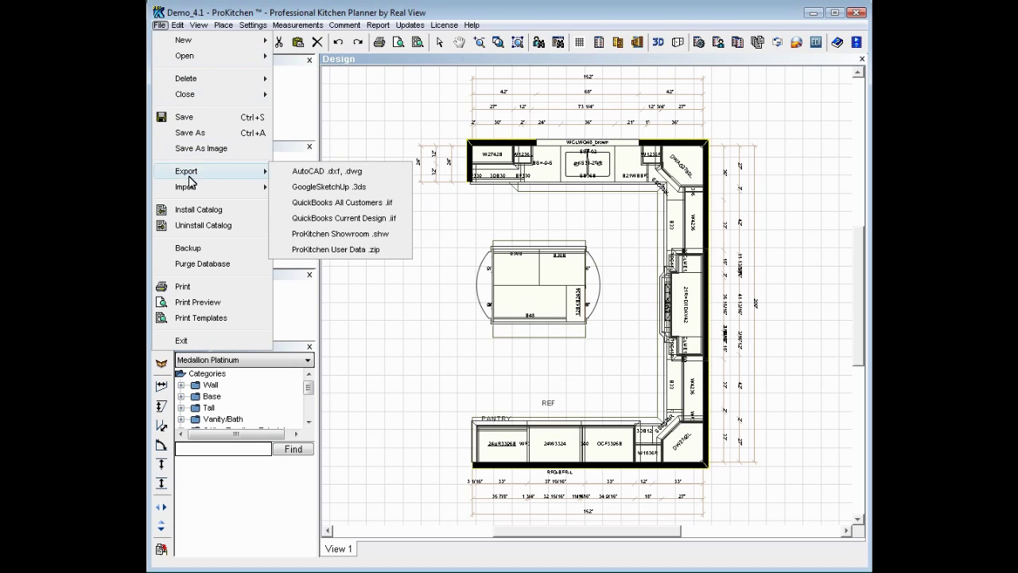
click(325, 187)
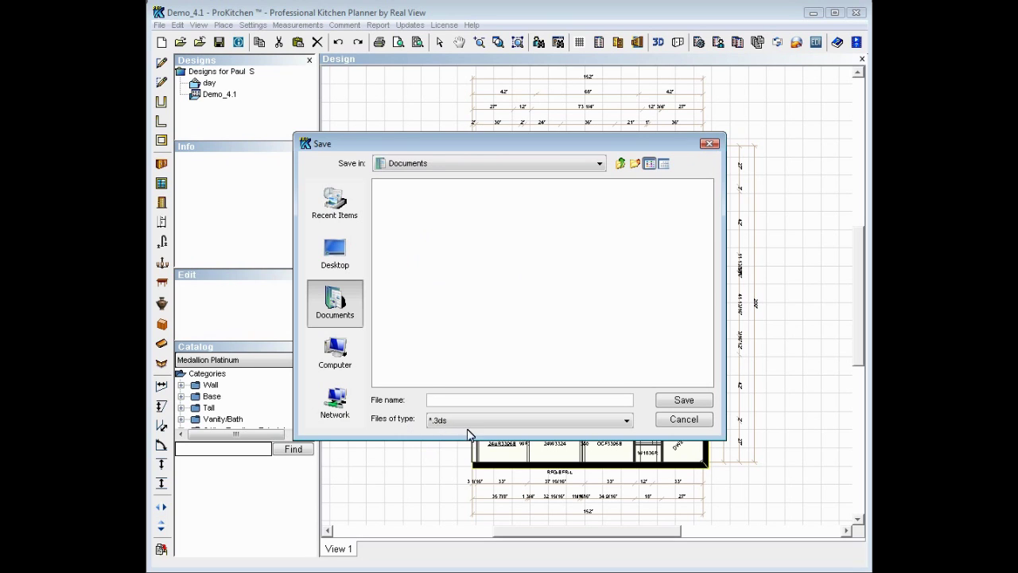
click(630, 421)
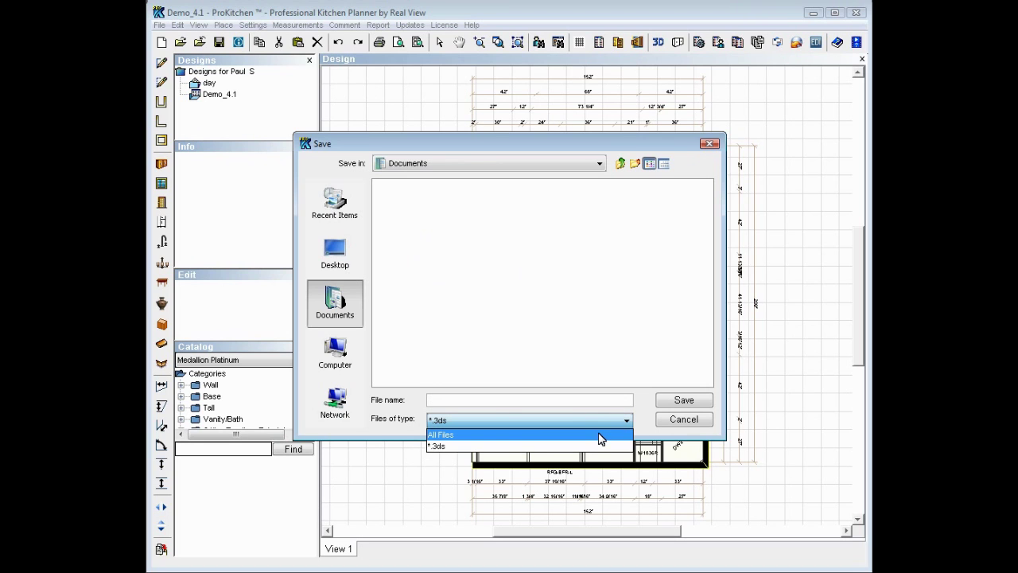
click(601, 435)
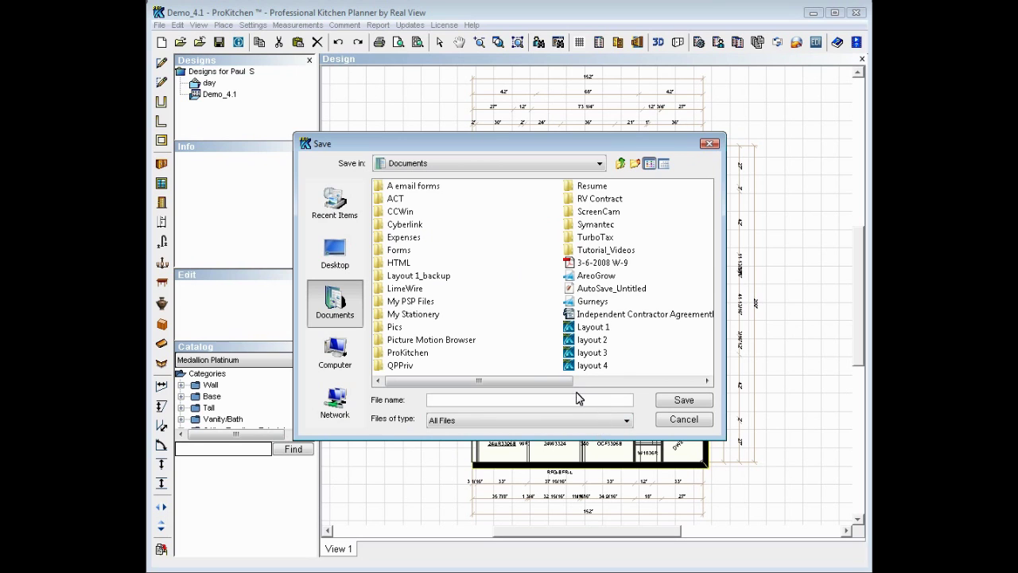
double_click(406, 352)
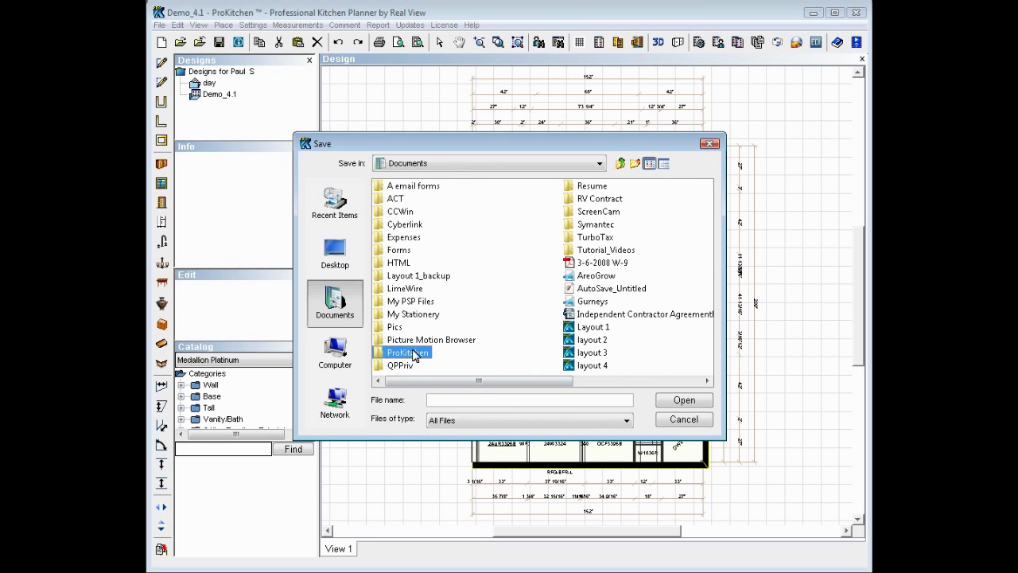
click(652, 379)
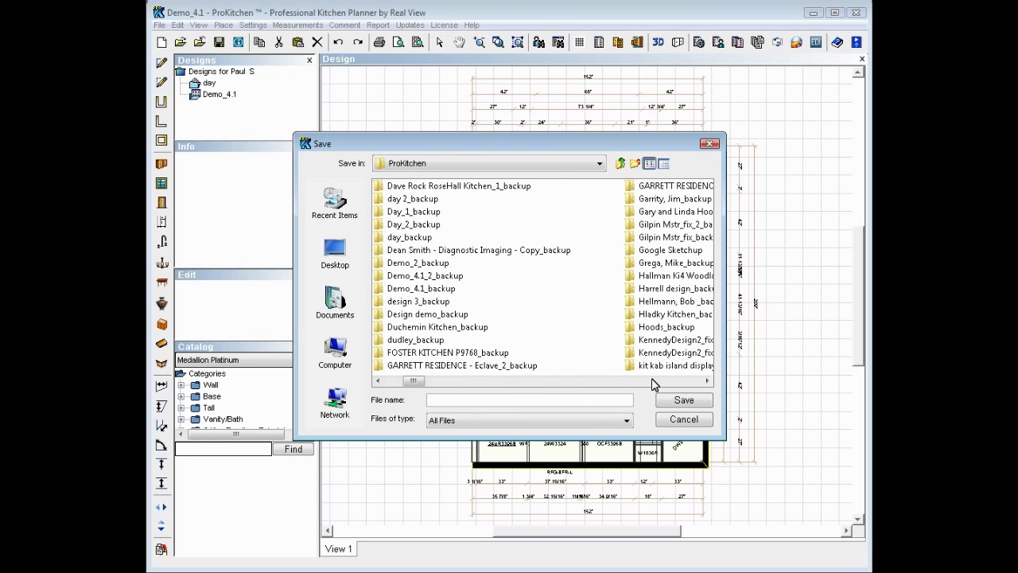
double_click(651, 253)
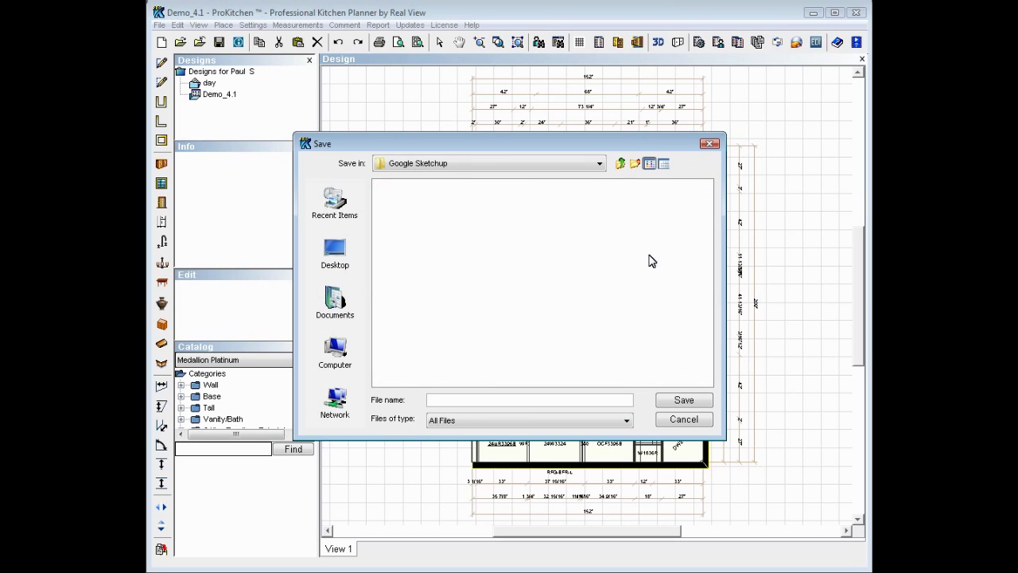
Set the file type to *.3ds, name the export 'demo', and save it.
click(456, 402)
click(626, 421)
click(627, 423)
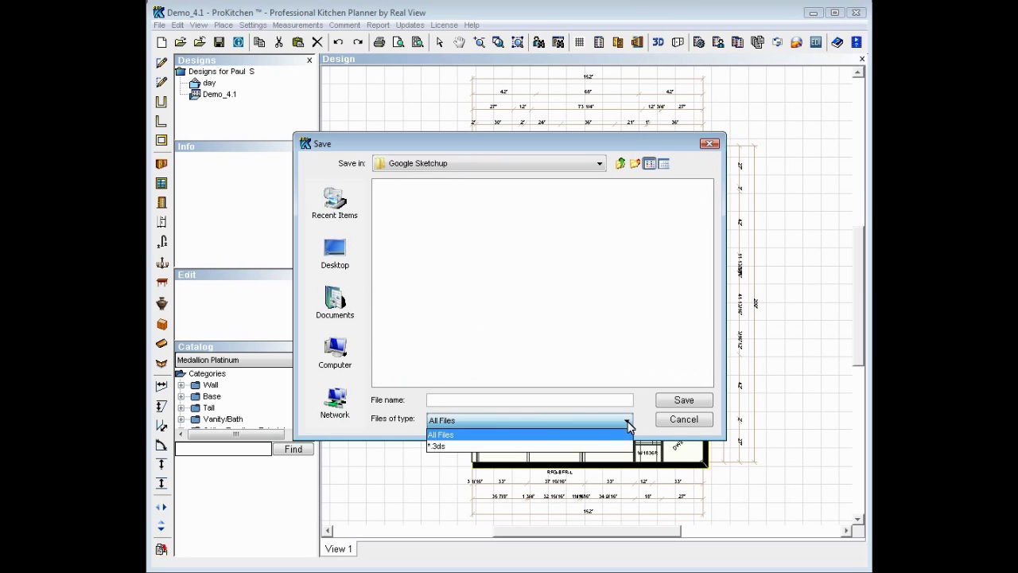
click(583, 447)
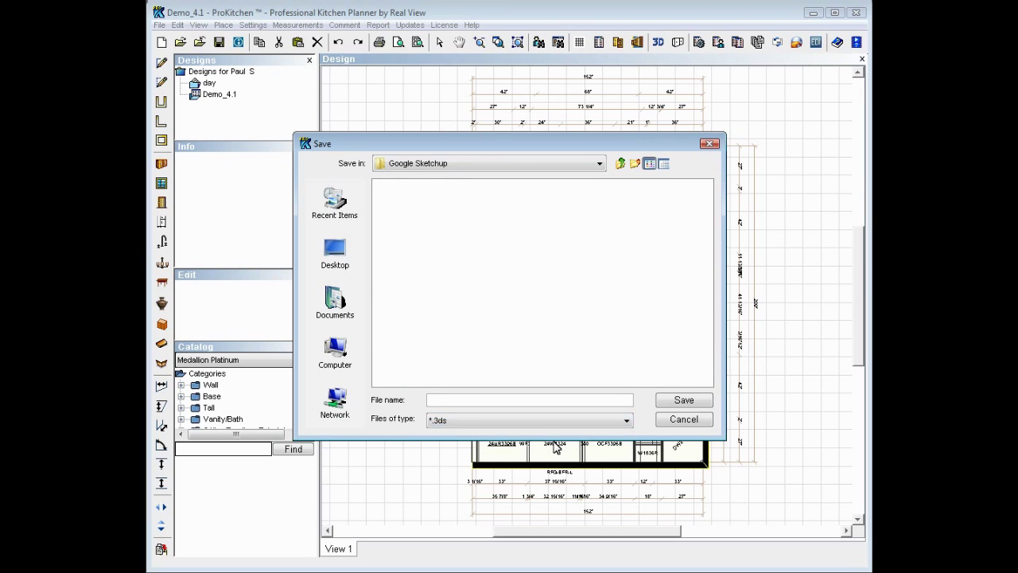
click(446, 404)
text(demo)
key(Return)
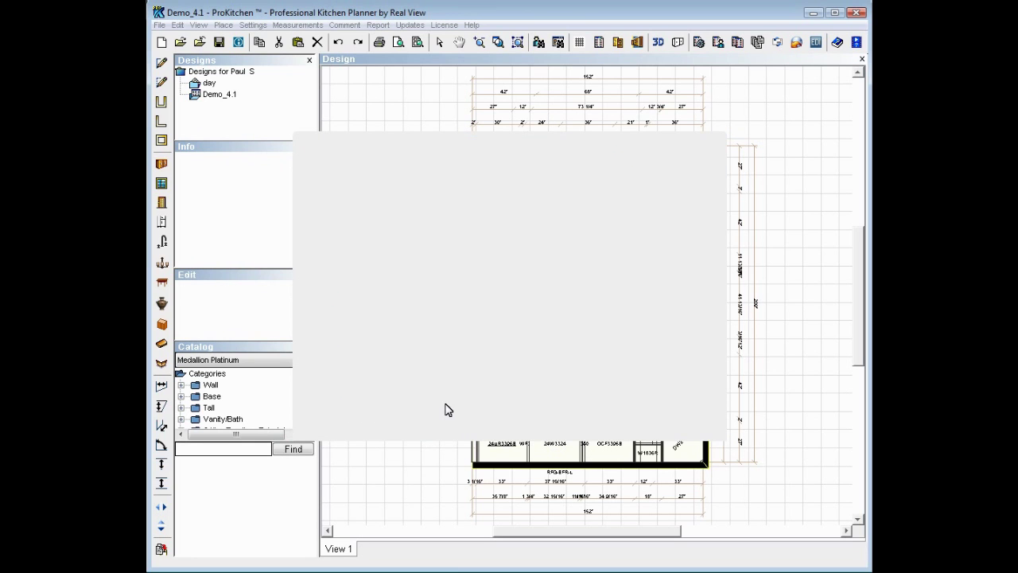
key(alt)
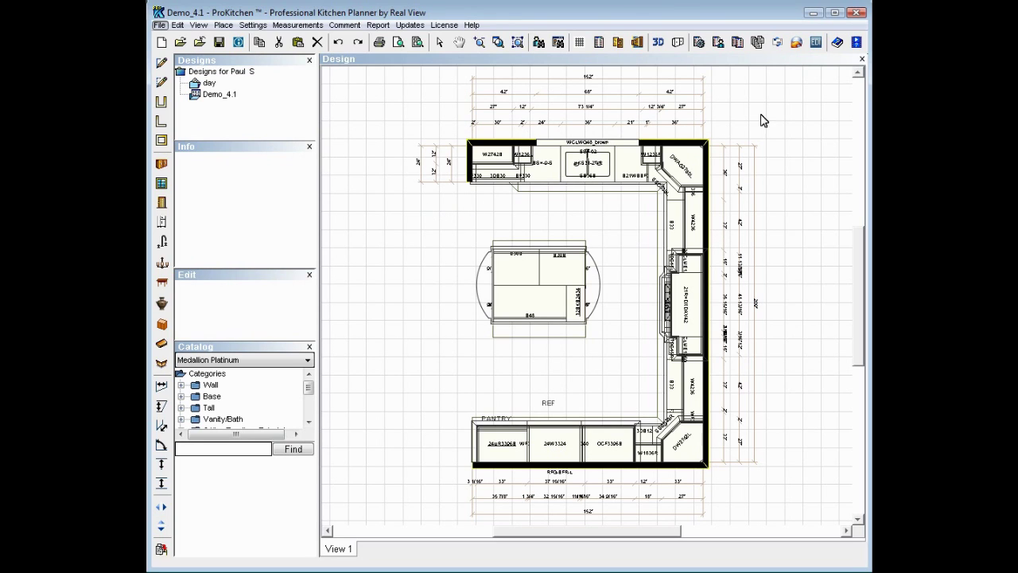
Minimize ProKitchen and import demo.3ds from the Google Sketchup folder into SketchUp.
click(813, 14)
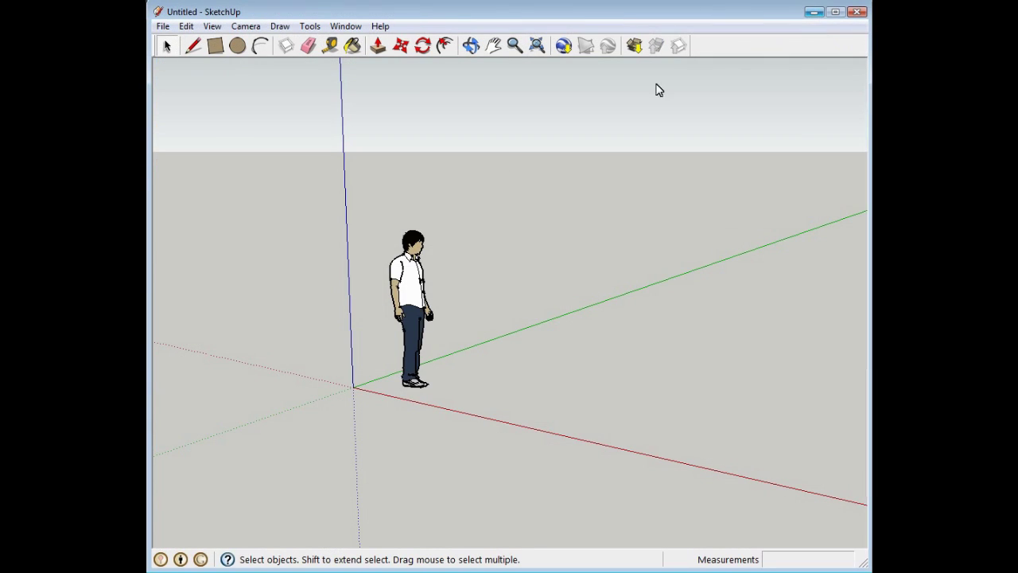
click(164, 29)
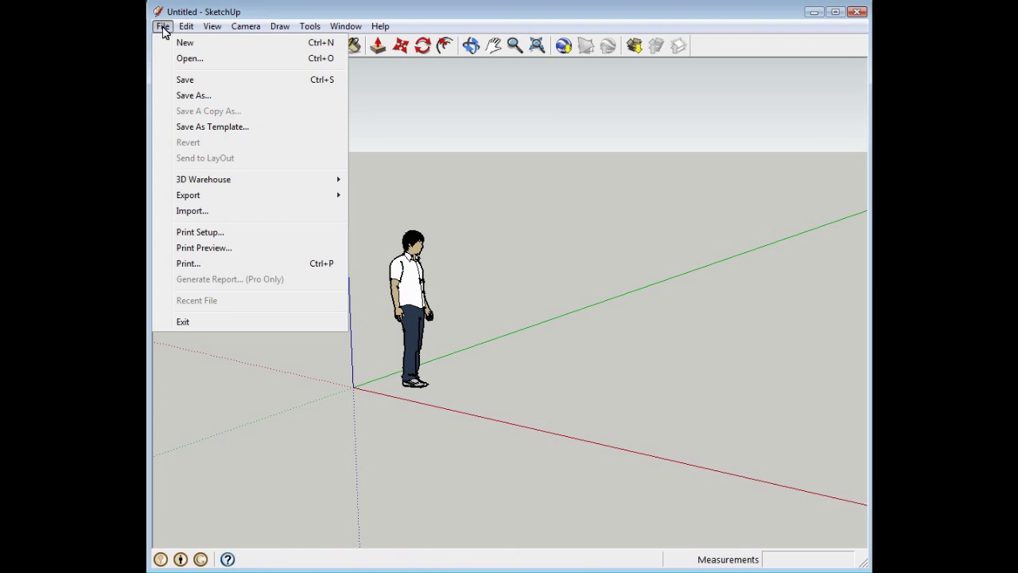
click(194, 211)
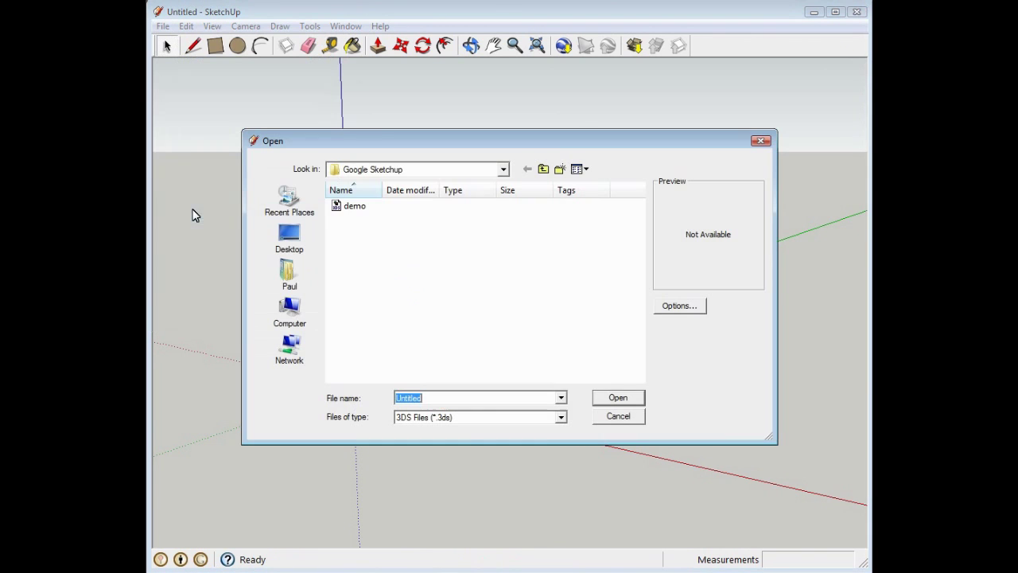
click(354, 206)
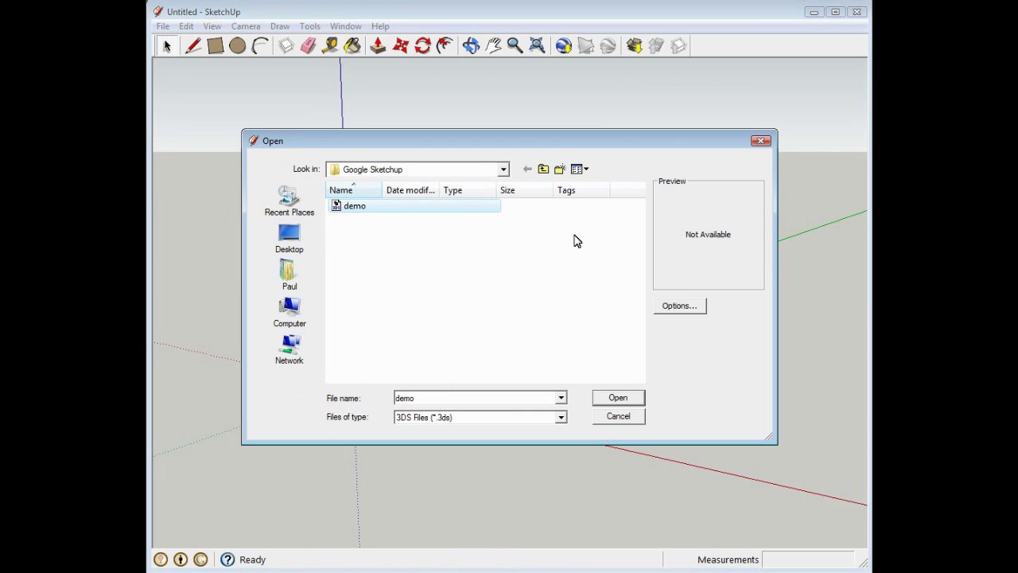
click(622, 398)
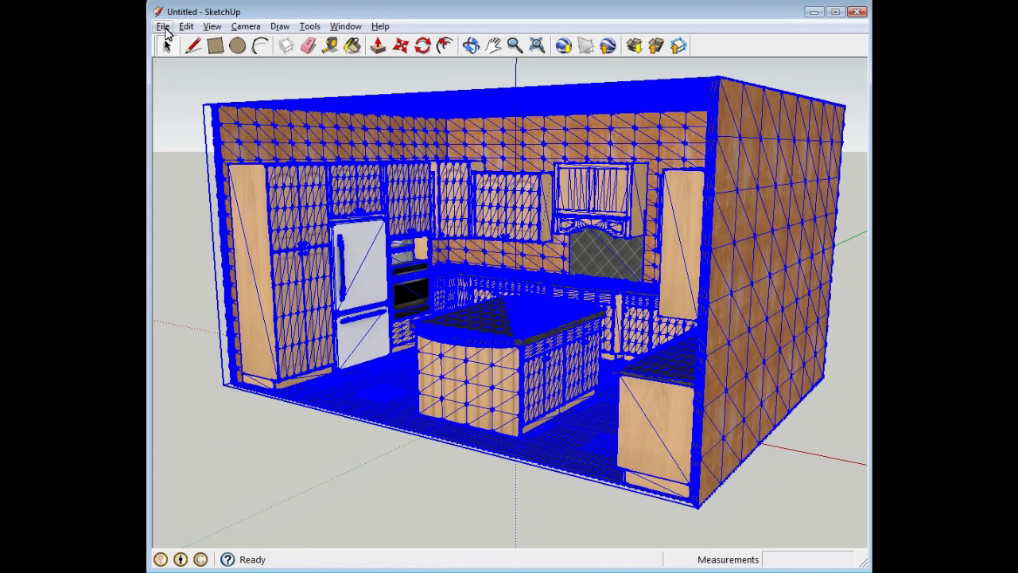
Turn off Display Edges under View > Edge Style.
click(211, 29)
mouse_move(233, 204)
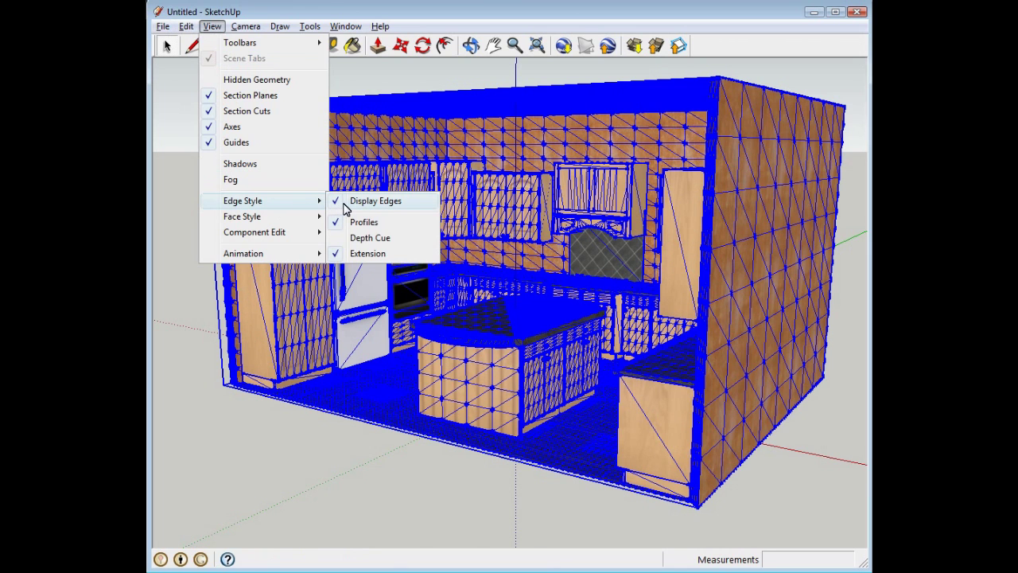
click(341, 207)
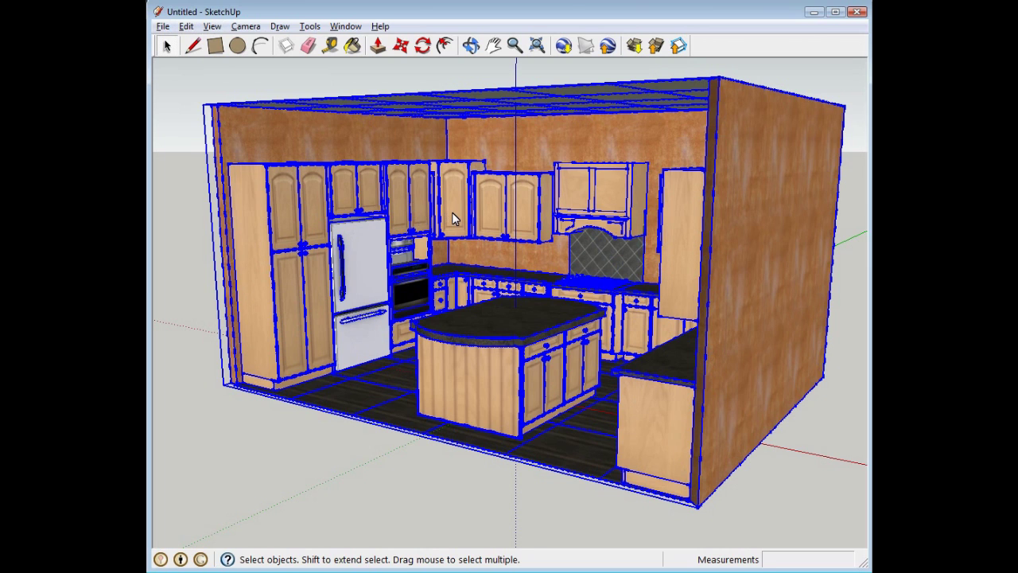
Select the room's outer box, then the entire kitchen model with Ctrl+A, twice.
click(355, 147)
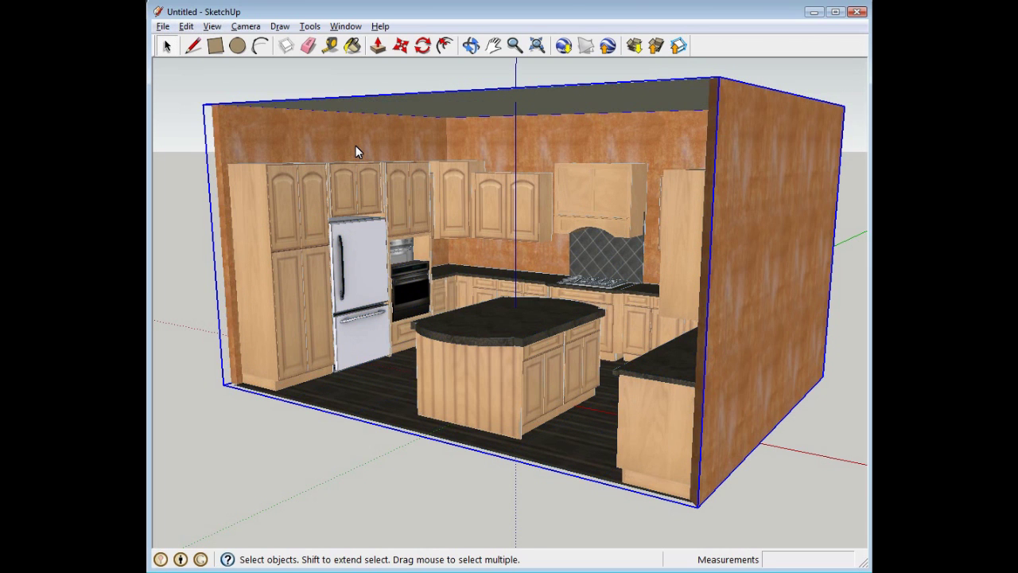
key(ctrl+a)
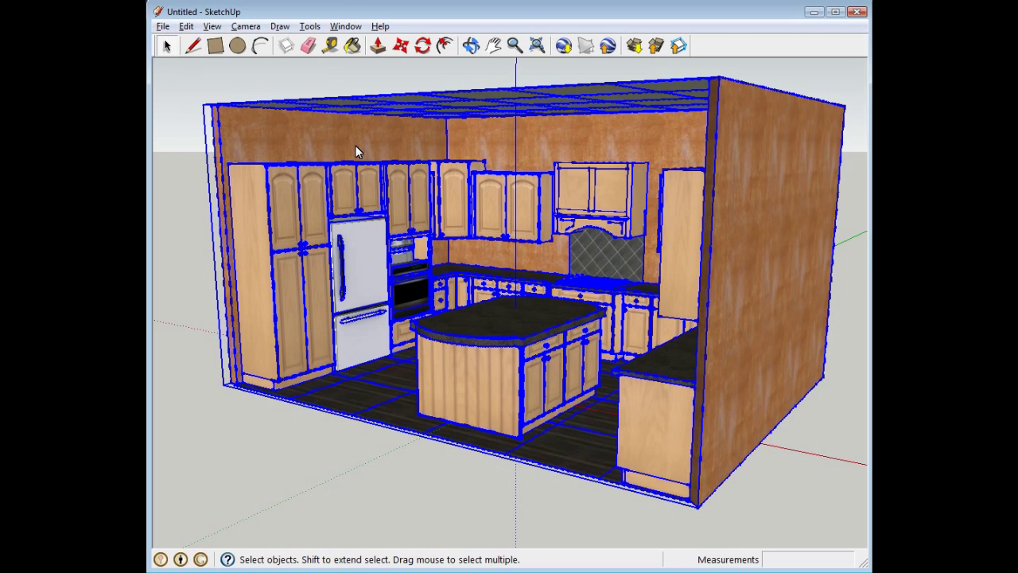
click(356, 147)
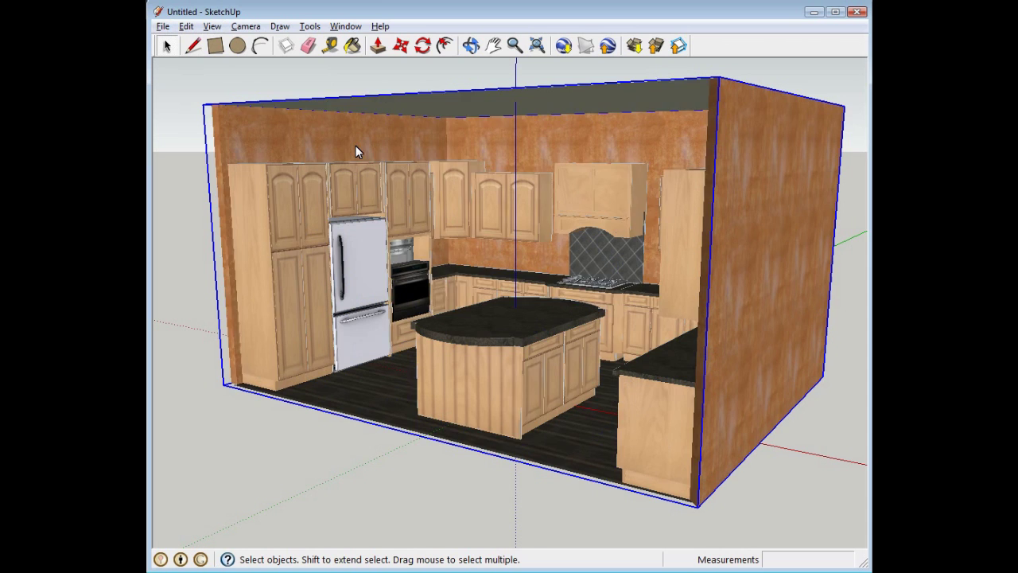
key(ctrl+a)
Clear the selection, then rotate about a floor pivot starting along the floor edge.
click(360, 454)
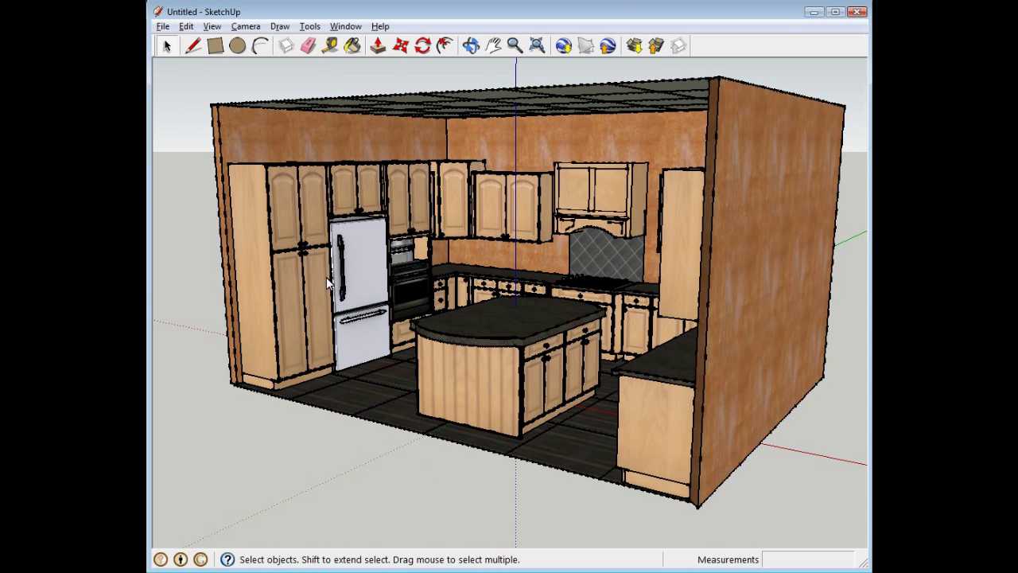
click(419, 49)
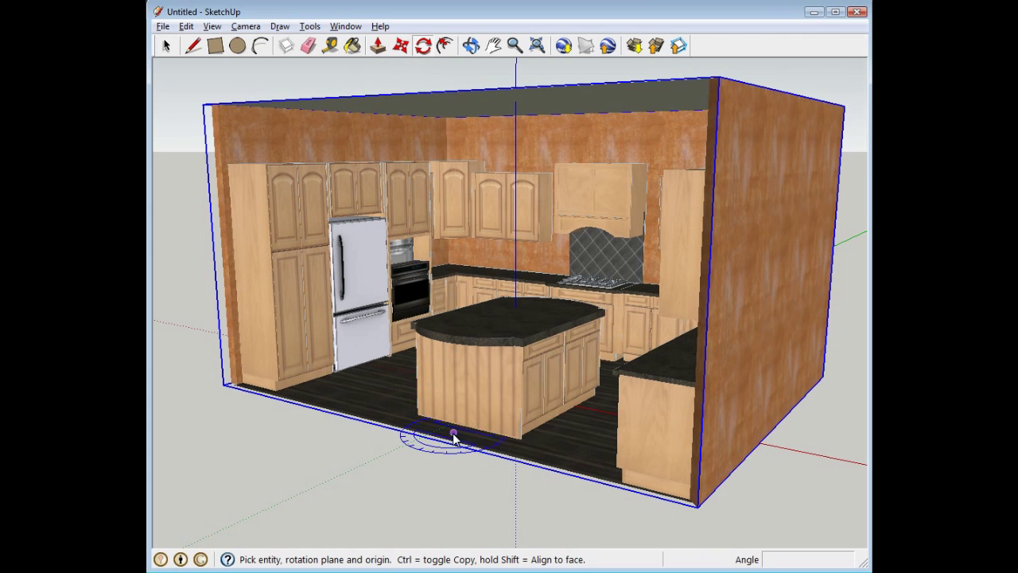
drag(453, 432, 617, 432)
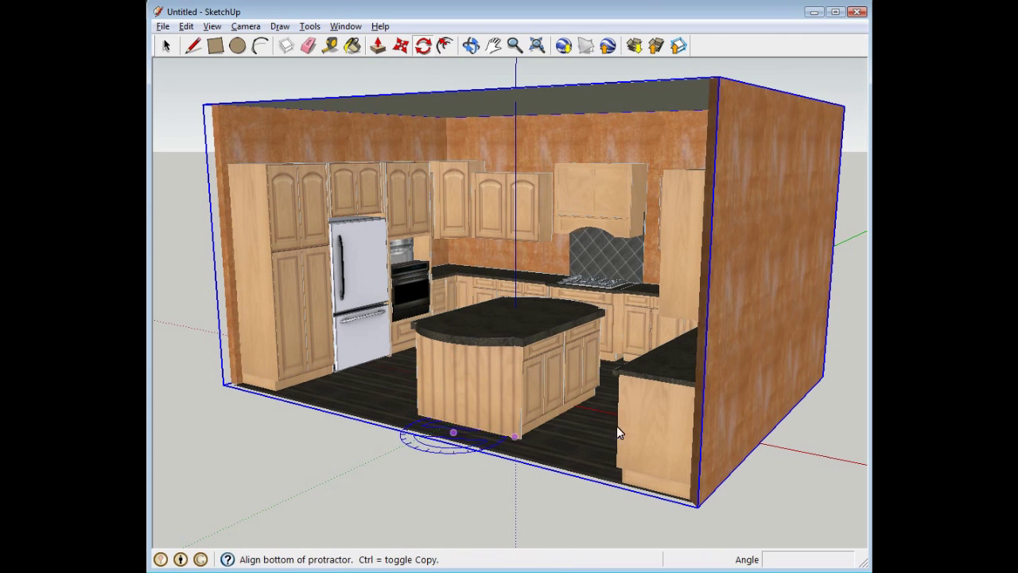
click(672, 430)
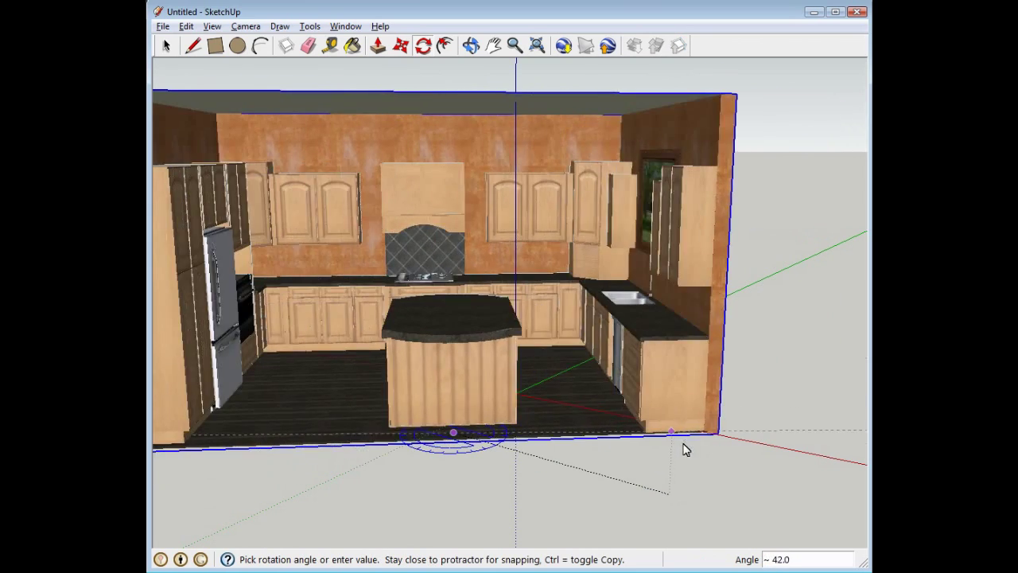